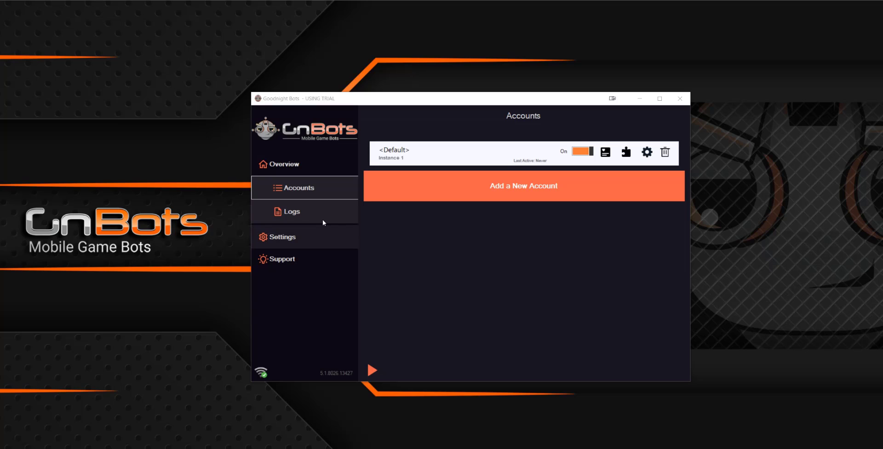
# Rename the default account to "NAME IT".
pyautogui.click(293, 171)
pyautogui.click(292, 170)
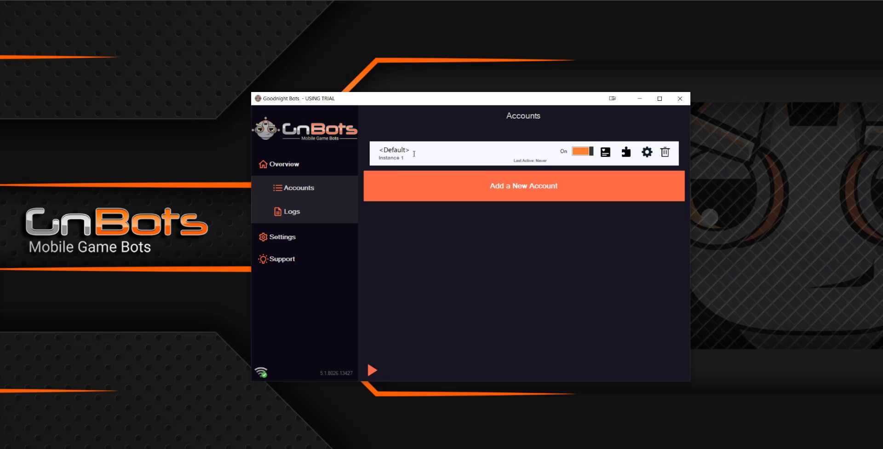
pyautogui.moveTo(410, 154); pyautogui.dragTo(380, 150)
pyautogui.write('NAME IT')
# Add a second account and name it "NAME 2".
pyautogui.click(534, 186)
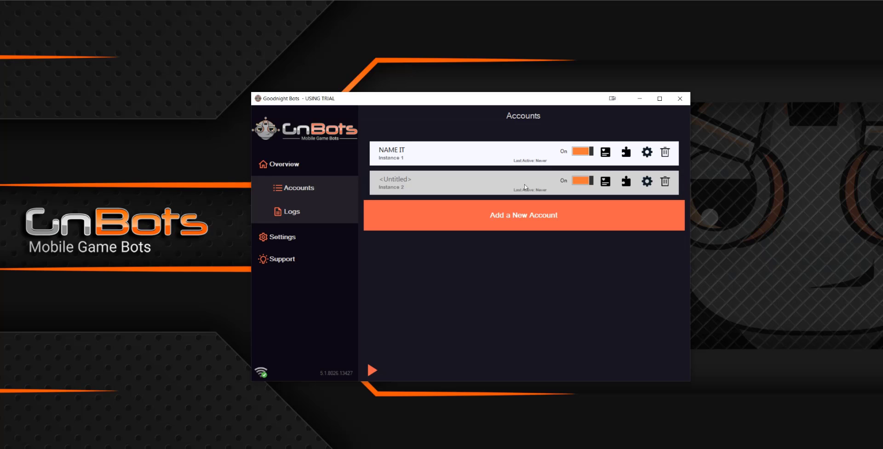
pyautogui.press('BackSpace')
pyautogui.write('NAME 2')
# Switch the NAME IT account off and back on.
pyautogui.click(581, 152)
pyautogui.click(582, 152)
pyautogui.click(584, 153)
pyautogui.click(585, 153)
# Run a health check on the NAME IT account, try to fix all issues, and close the check.
pyautogui.click(605, 152)
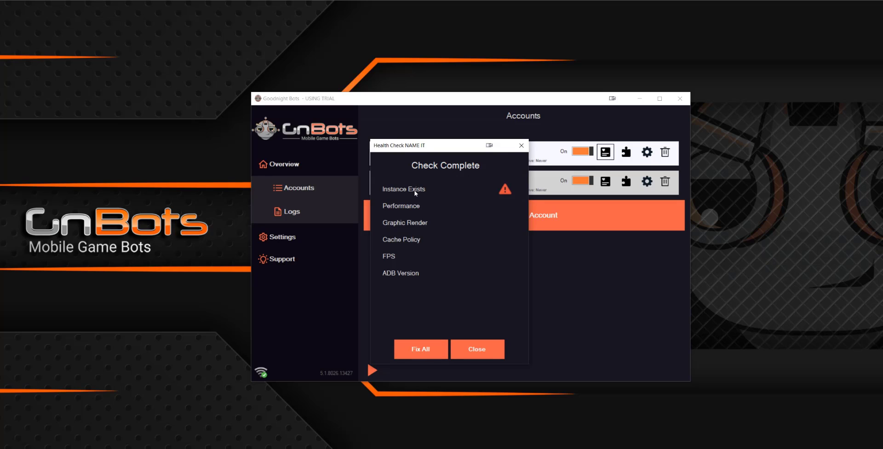
pyautogui.click(419, 348)
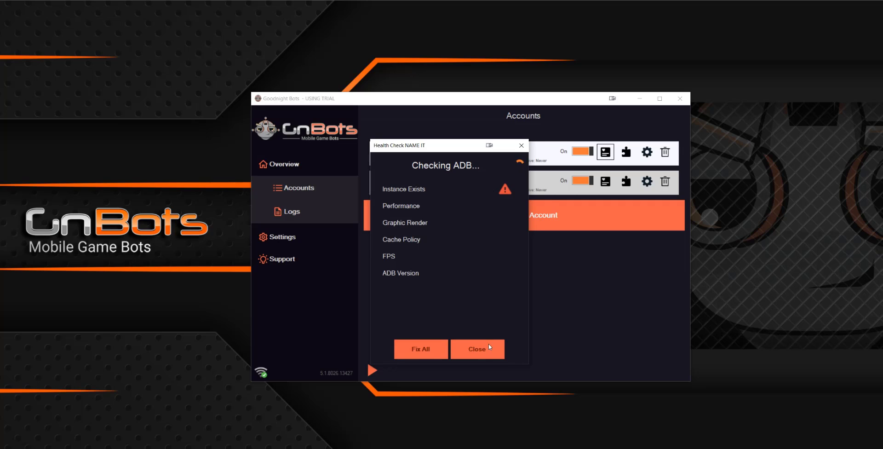
pyautogui.click(522, 146)
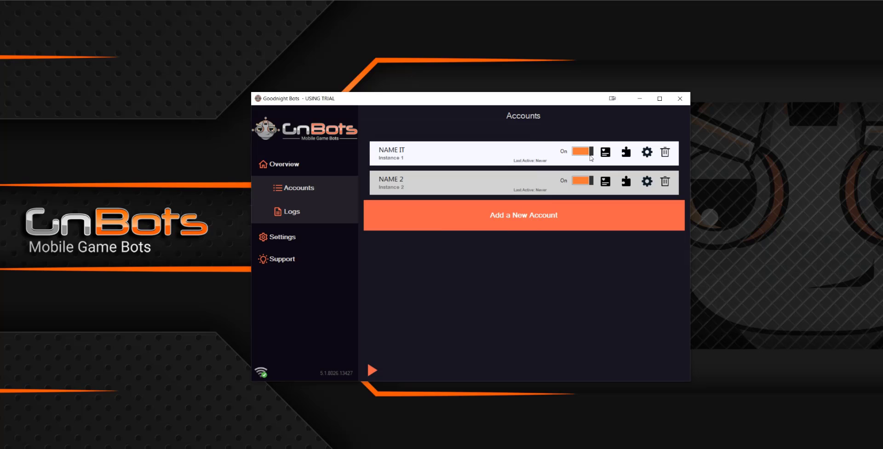
# Install the game app for the NAME IT account and open its action editor.
pyautogui.click(625, 151)
pyautogui.click(646, 153)
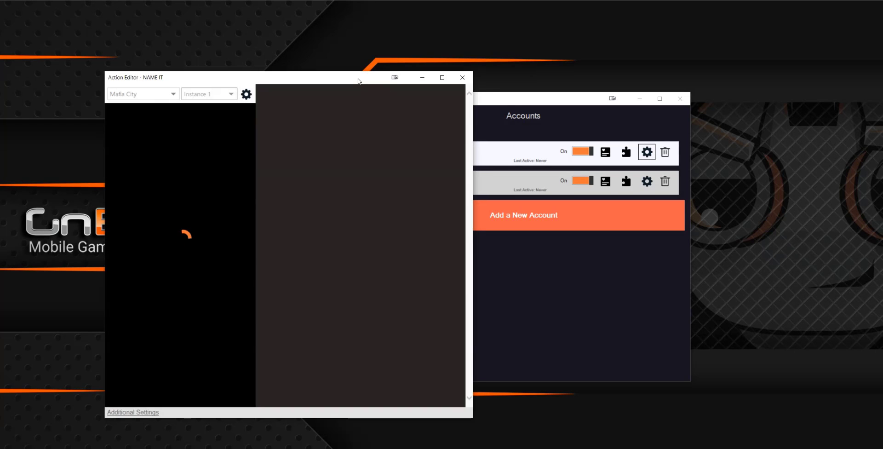
pyautogui.moveTo(363, 81); pyautogui.dragTo(552, 69)
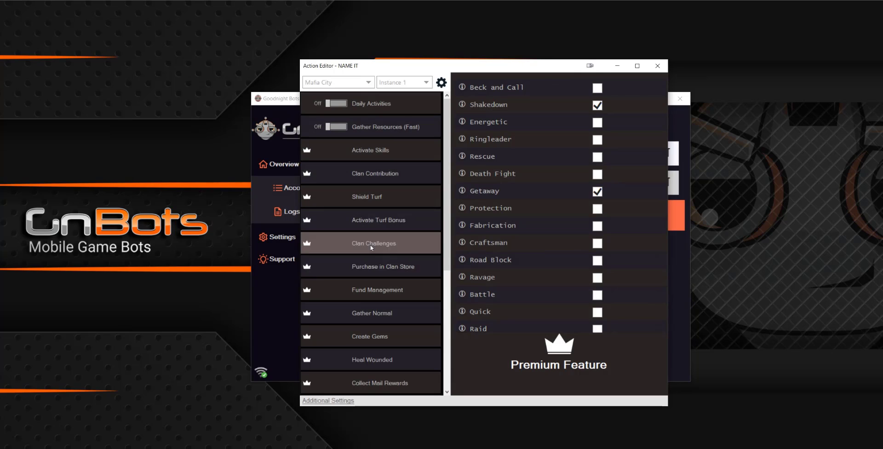
# Try the Daily Activities and Gather Resources (Fast) switches, and view the list of supported games without changing the game.
pyautogui.click(339, 105)
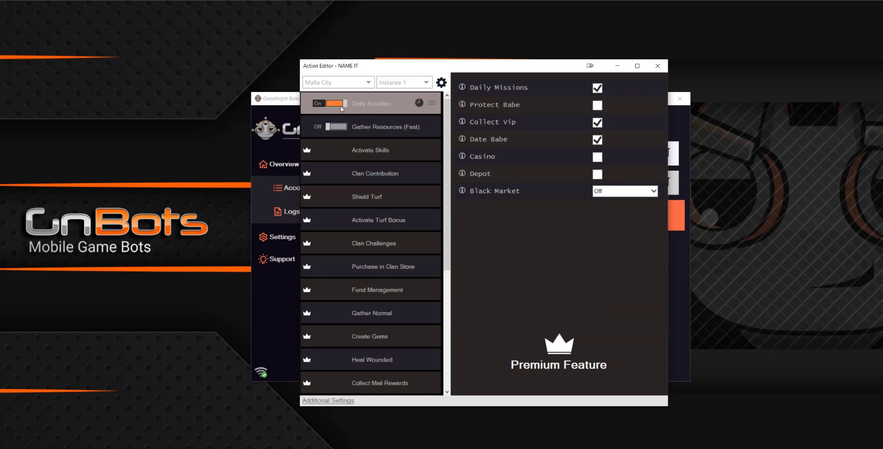
pyautogui.click(342, 126)
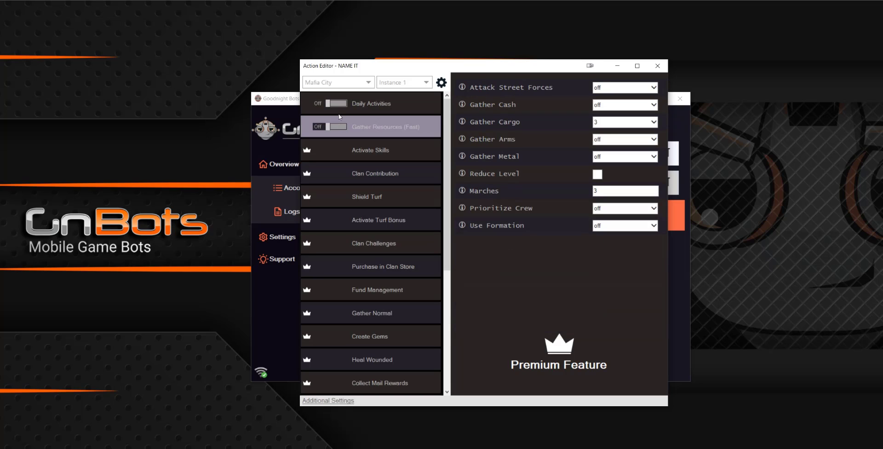
pyautogui.click(348, 86)
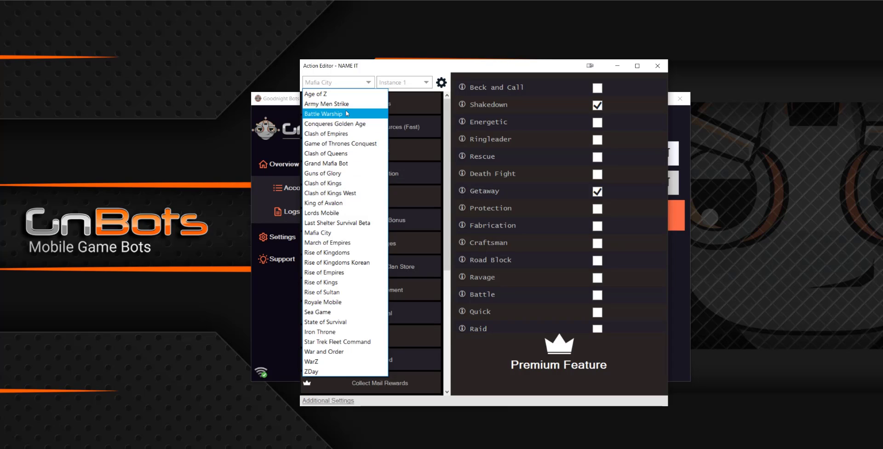
pyautogui.click(332, 70)
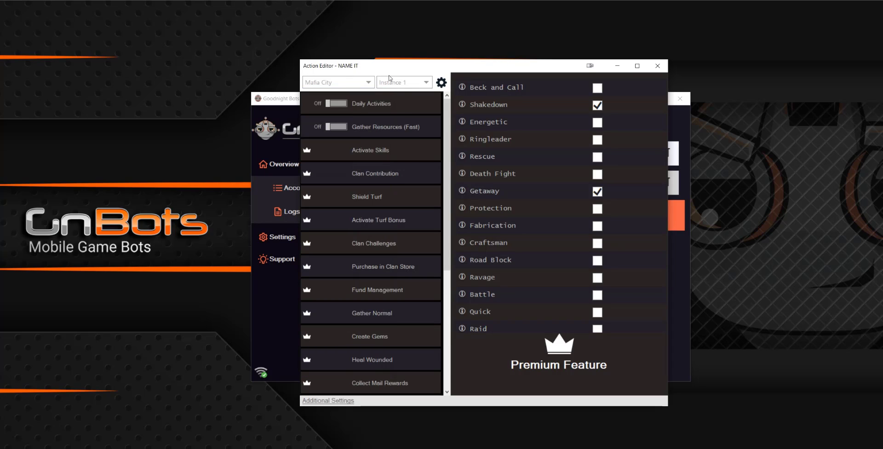
# Assign the NAME IT account to Instance 2.
pyautogui.click(399, 82)
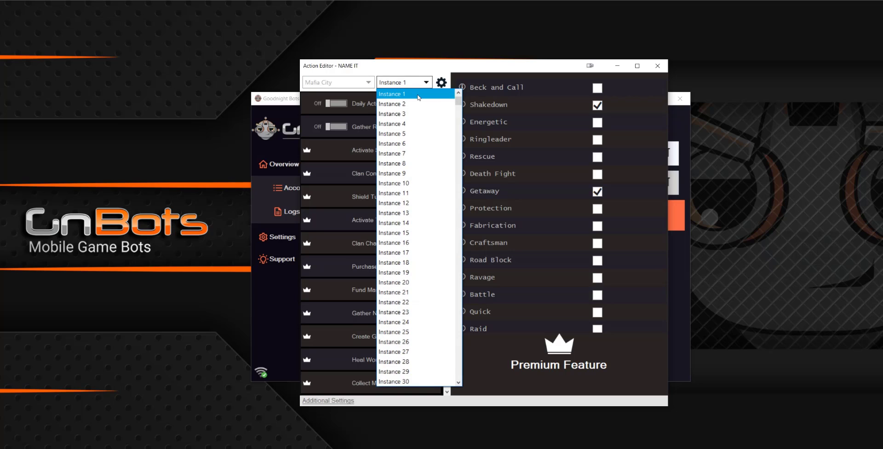
pyautogui.click(418, 98)
pyautogui.click(417, 83)
pyautogui.click(417, 104)
pyautogui.click(418, 83)
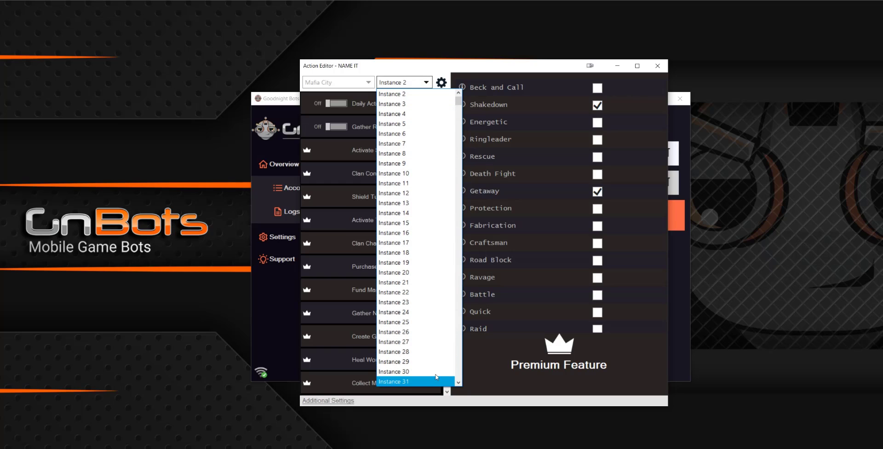
pyautogui.click(403, 82)
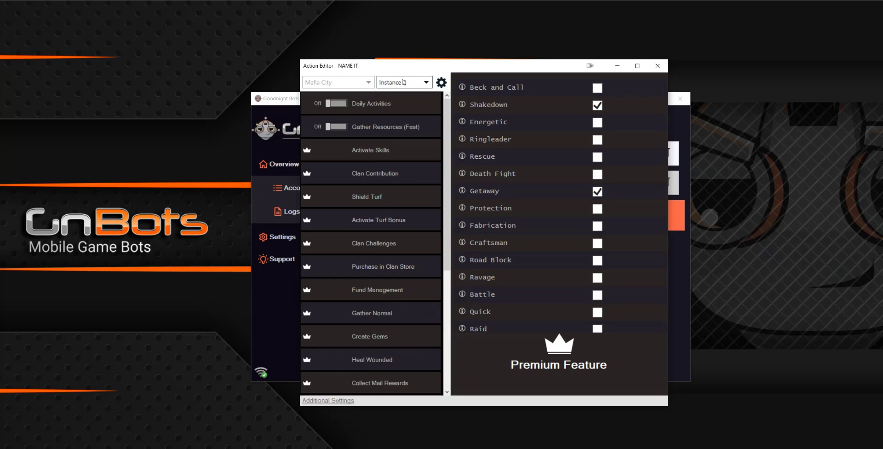
pyautogui.click(356, 109)
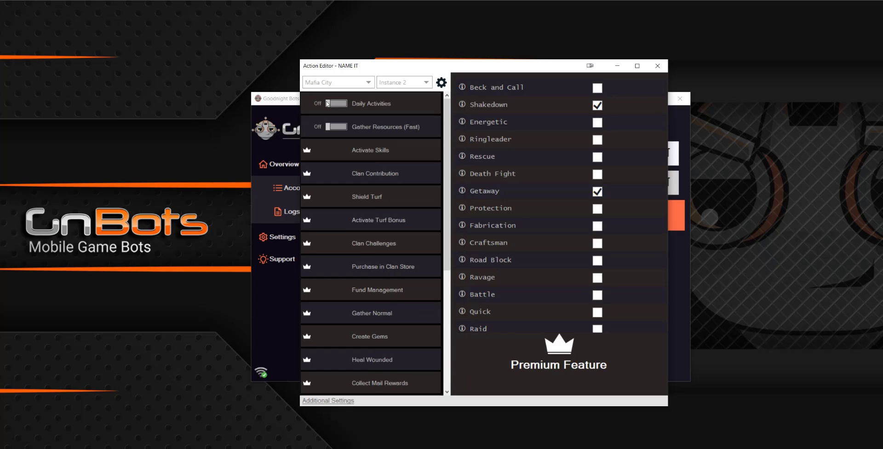
# Enable Daily Activities and try changing its Daily Missions and Protect Babe options.
pyautogui.click(375, 110)
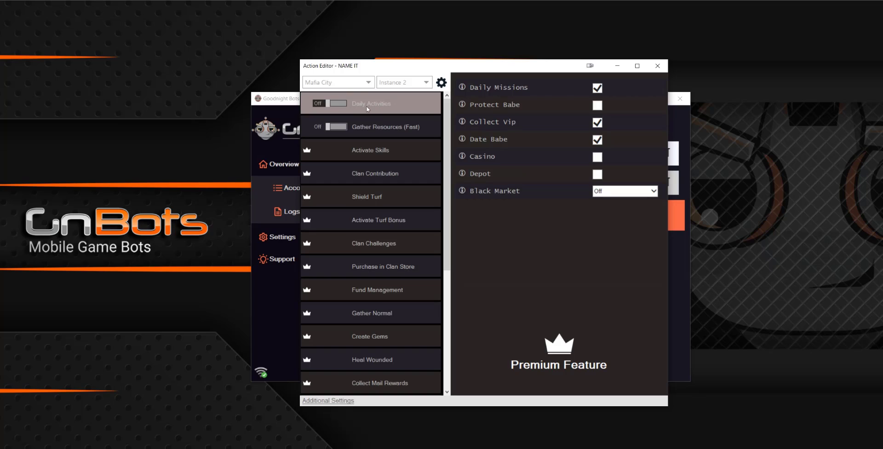
pyautogui.click(333, 105)
pyautogui.click(606, 91)
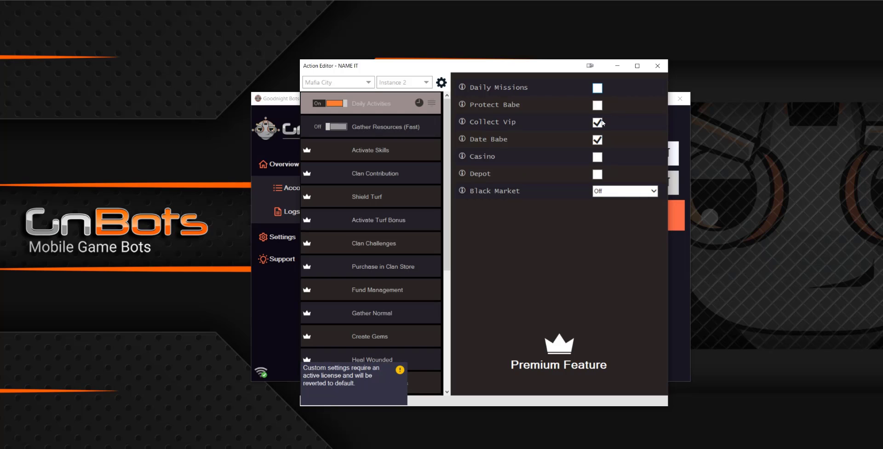
pyautogui.click(597, 106)
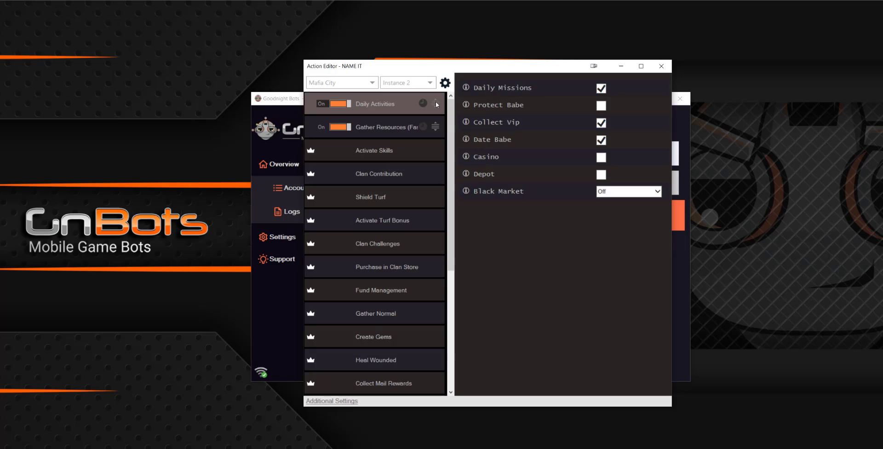
# Reorder the actions so that Daily Activities runs after Gather Resources (Fast).
pyautogui.moveTo(437, 104); pyautogui.dragTo(437, 131)
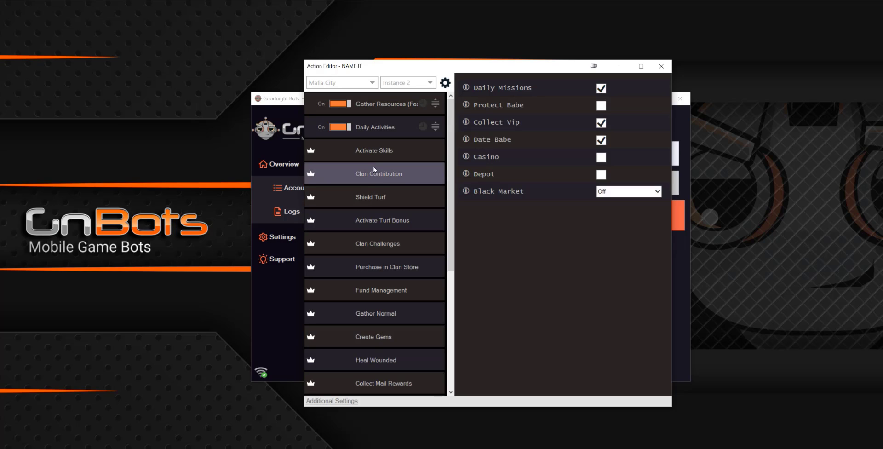
# Try out a Skip rule of 60 hours for Gather Resources (Fast), and close the rules without adding it.
pyautogui.click(423, 104)
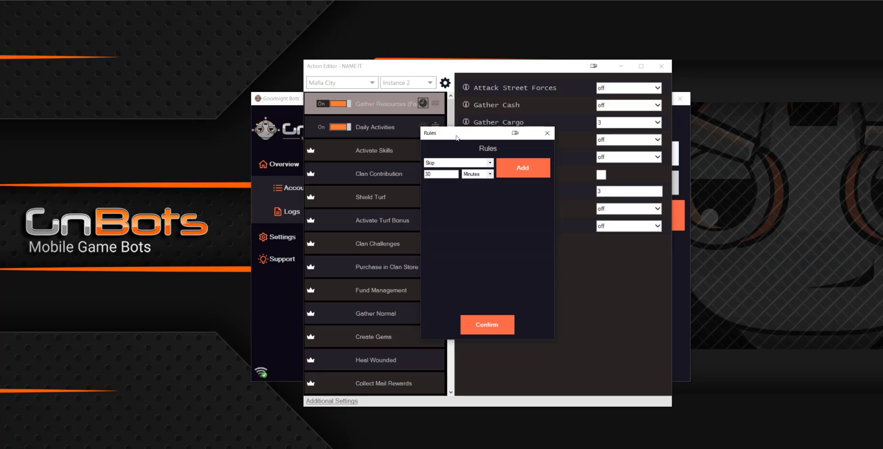
pyautogui.click(459, 163)
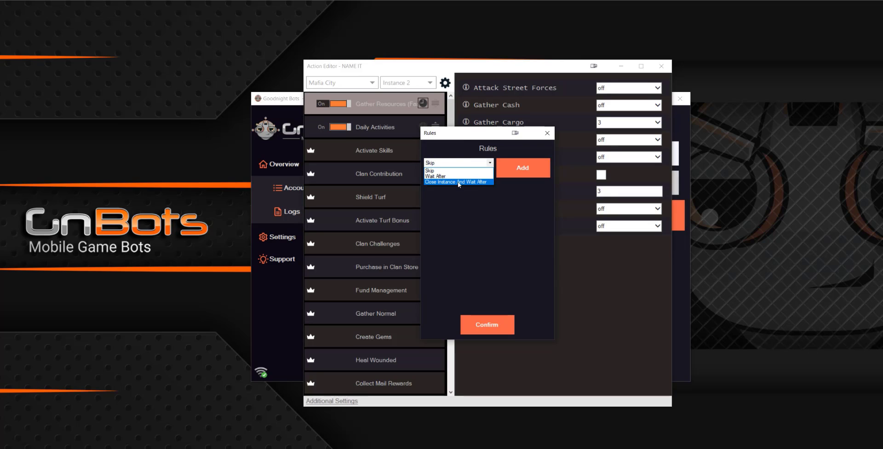
pyautogui.click(458, 182)
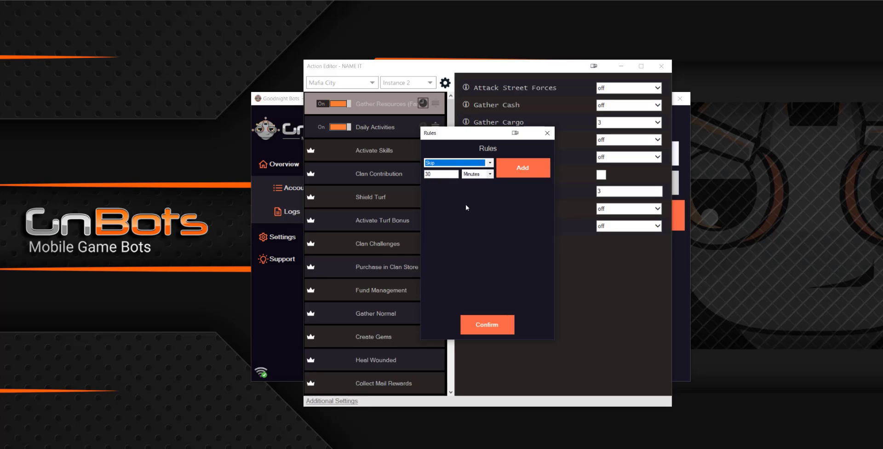
pyautogui.click(439, 174)
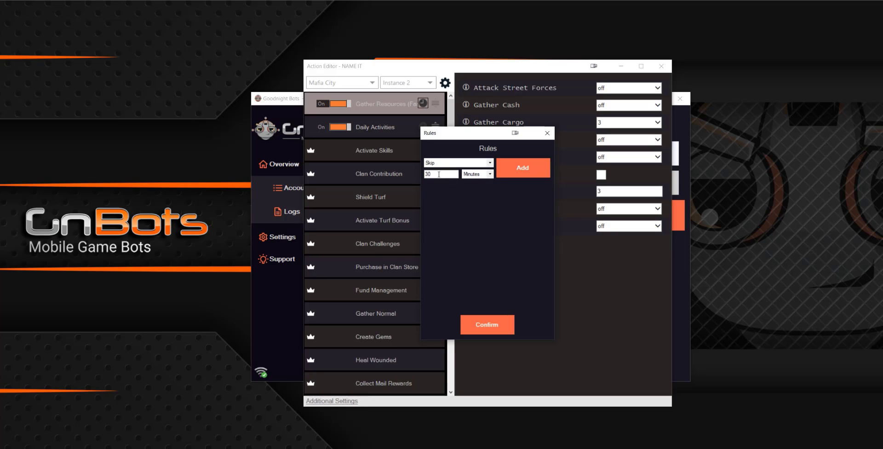
pyautogui.click(475, 176)
pyautogui.click(476, 189)
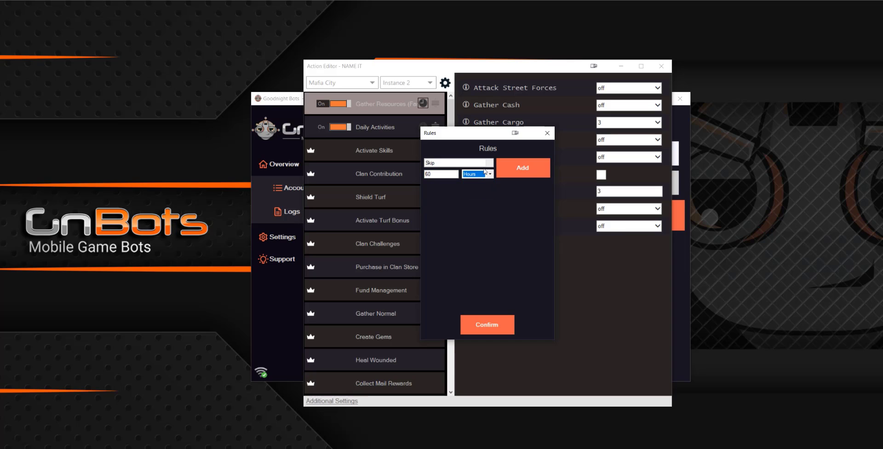
pyautogui.click(546, 133)
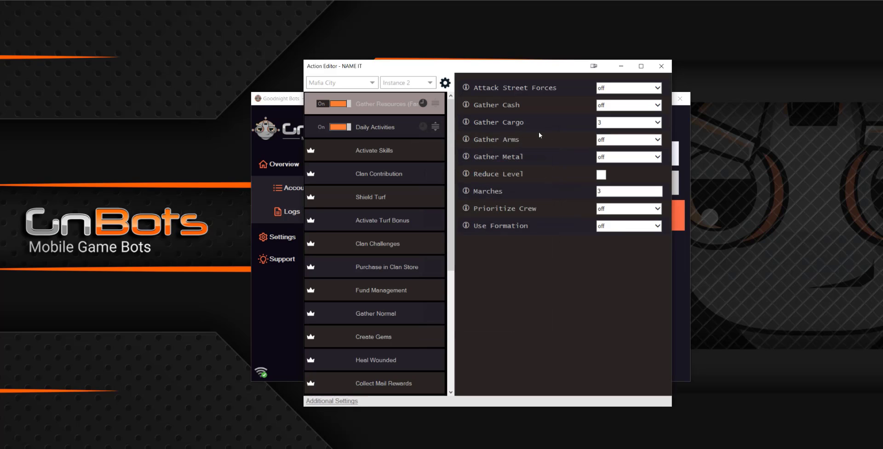
# Enable Shuffle in the NAME IT account's login settings and close the action editor.
pyautogui.click(449, 85)
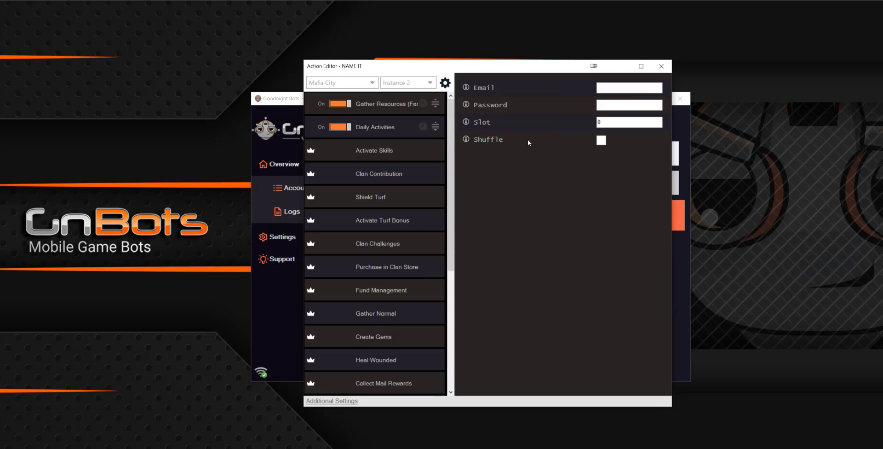
pyautogui.click(601, 140)
pyautogui.click(646, 121)
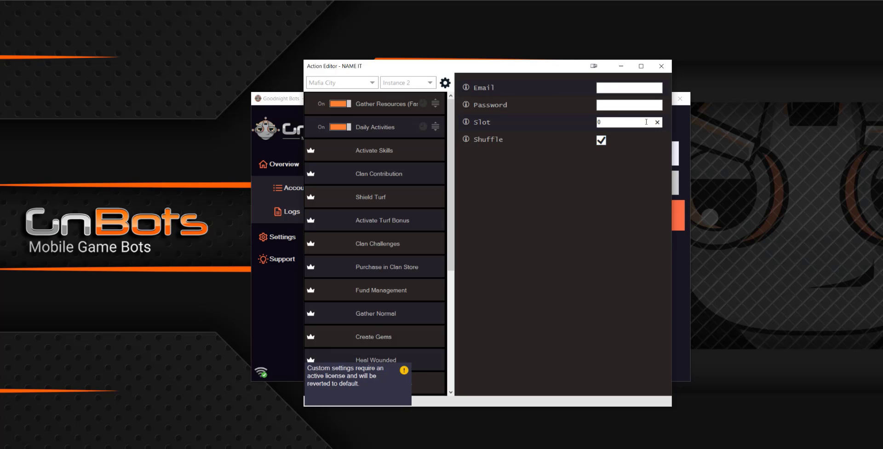
pyautogui.click(609, 83)
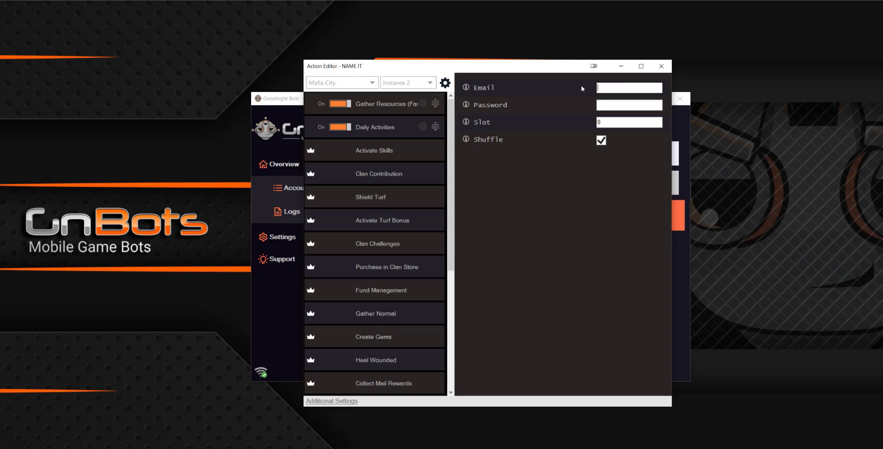
pyautogui.click(661, 65)
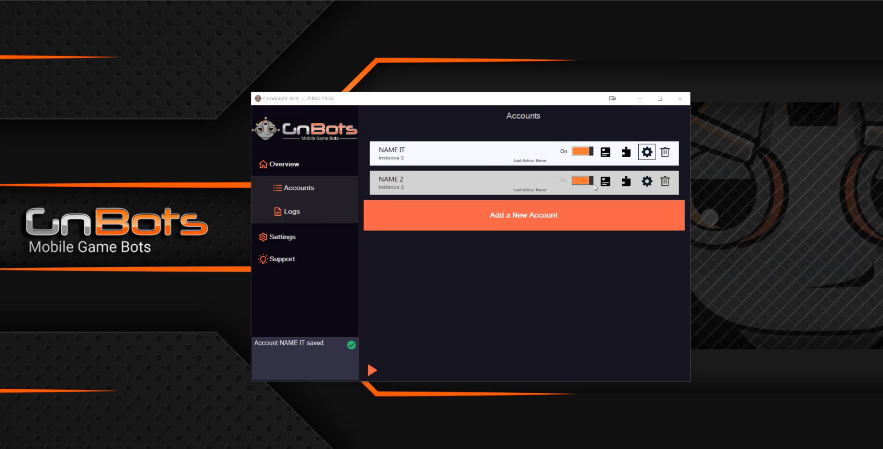
# Check the action settings of the NAME 2 account and permanently delete that account.
pyautogui.click(646, 180)
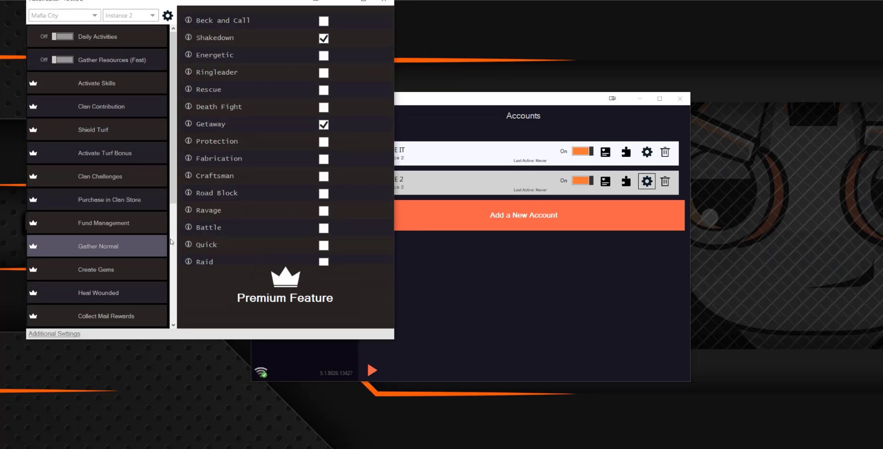
pyautogui.click(384, 1)
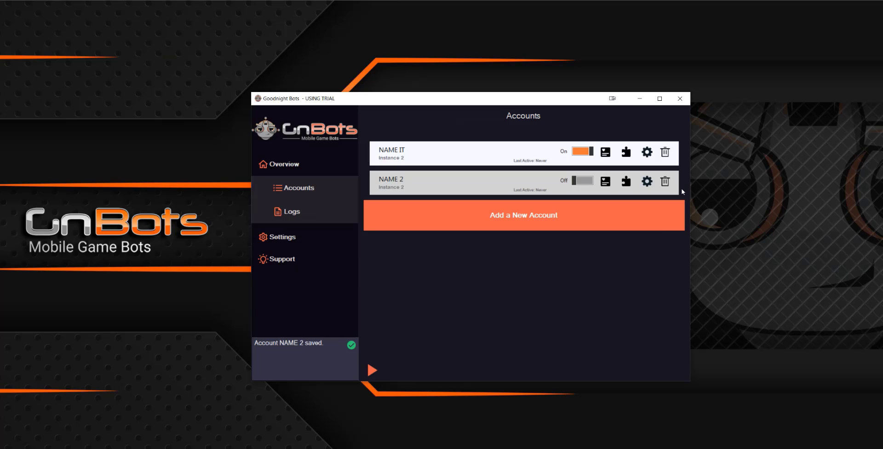
pyautogui.click(665, 181)
pyautogui.click(270, 372)
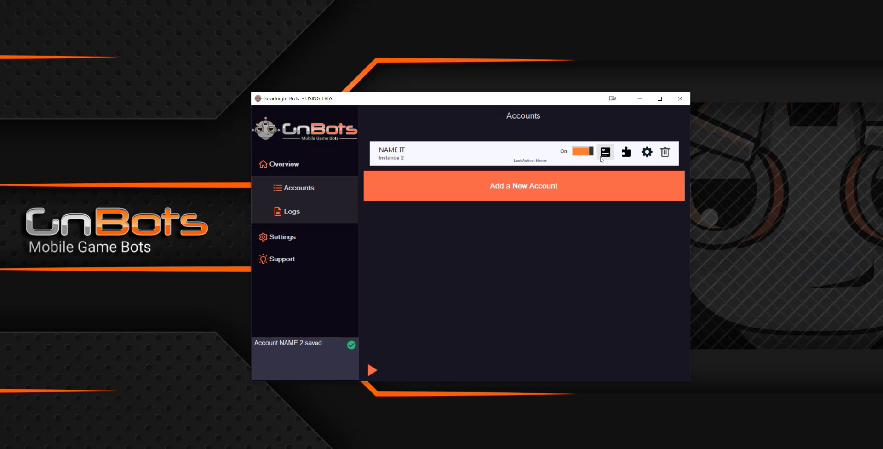
# Examine the messages in the Main log, including the ends of the long lines.
pyautogui.click(327, 217)
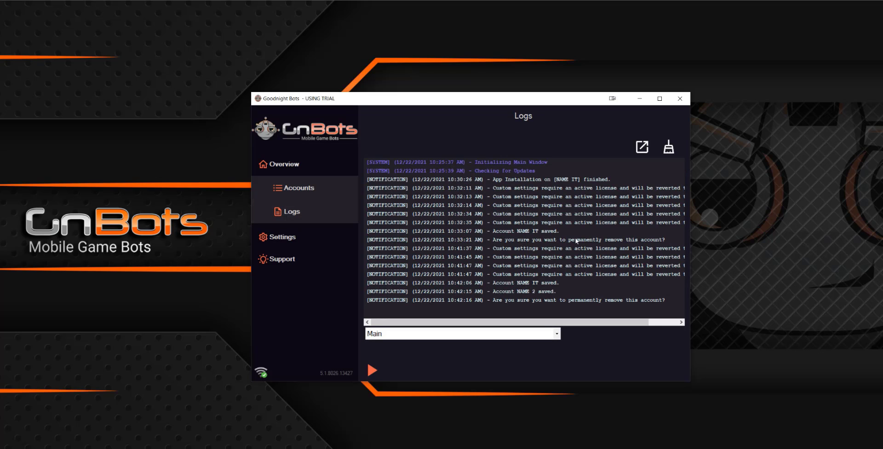
pyautogui.hscroll(2, 619, 268)
# Select MEmu (Recommended) as the emulator in the general settings.
pyautogui.click(329, 237)
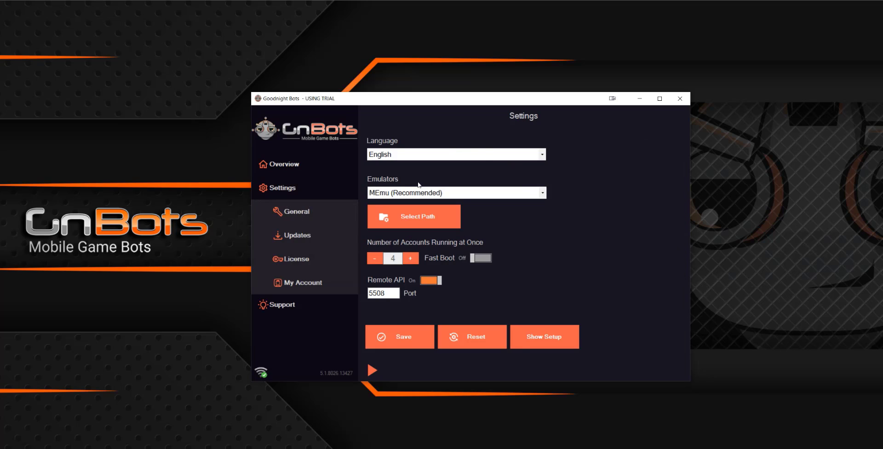
pyautogui.click(395, 193)
pyautogui.click(396, 198)
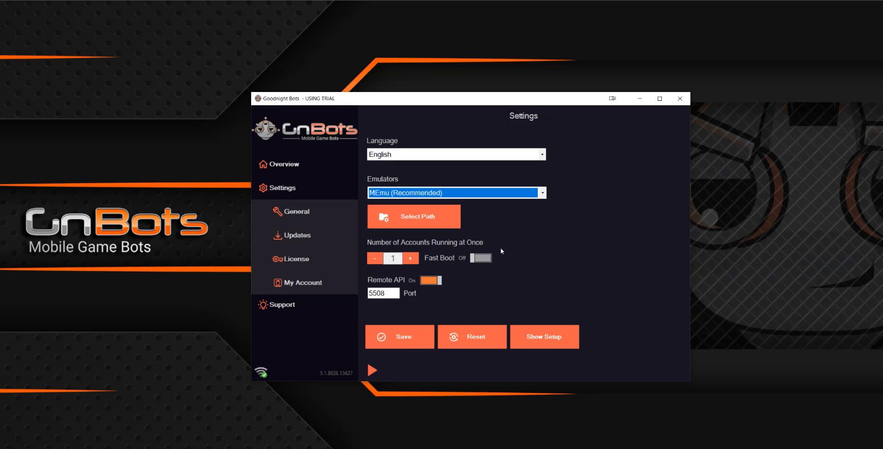
# Set the number of accounts running at once to 4 in the general settings.
pyautogui.click(410, 259)
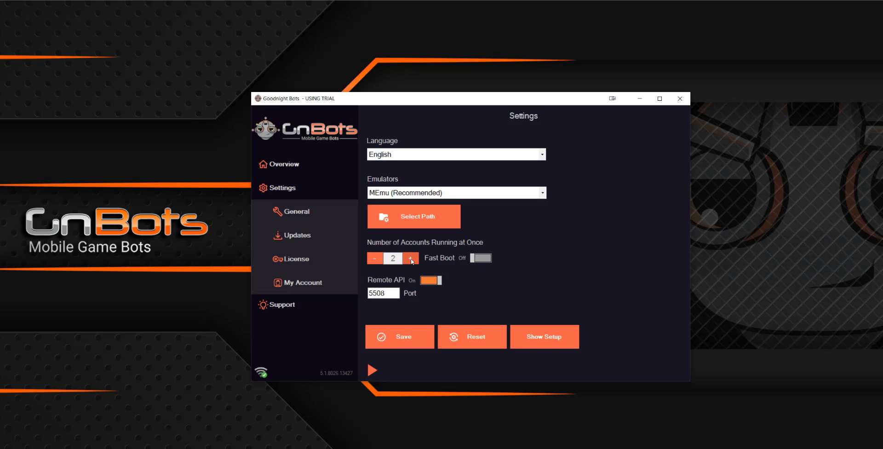
pyautogui.click(411, 258)
pyautogui.click(411, 258)
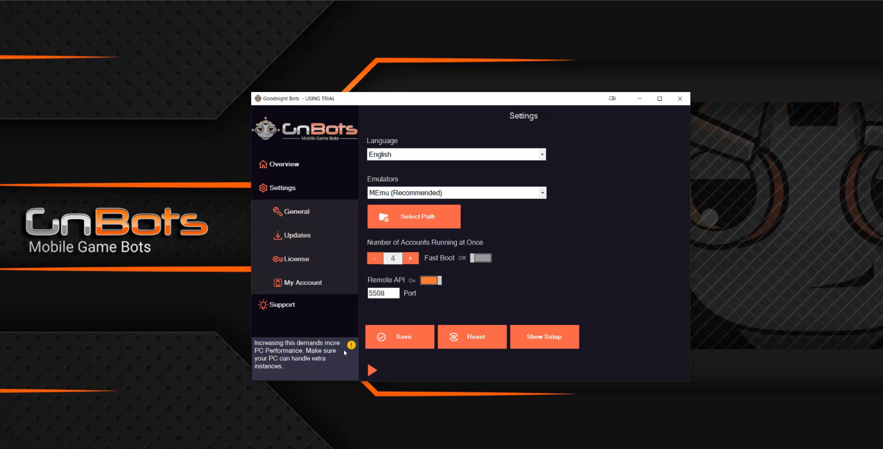
# Lower the number of accounts running at once to 3.
pyautogui.click(377, 258)
pyautogui.click(376, 258)
pyautogui.click(374, 258)
pyautogui.click(413, 259)
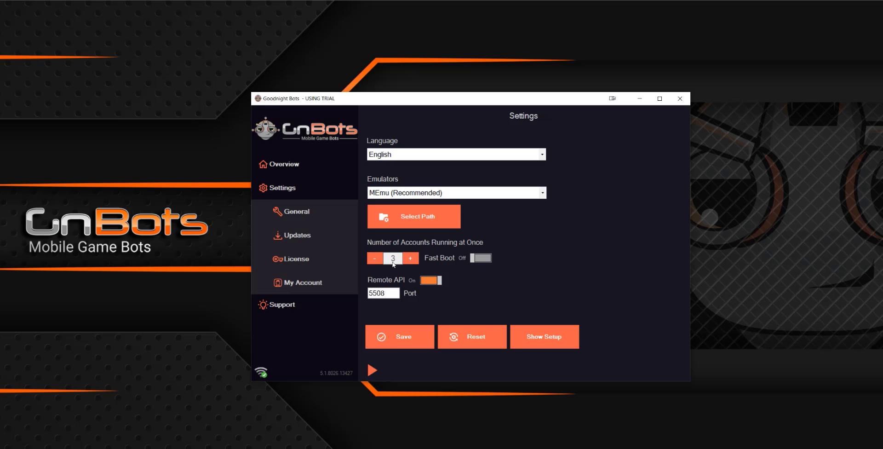
# Raise the number of accounts running at once to 5 and beyond.
pyautogui.click(410, 258)
pyautogui.click(410, 258)
pyautogui.click(410, 258)
pyautogui.click(411, 258)
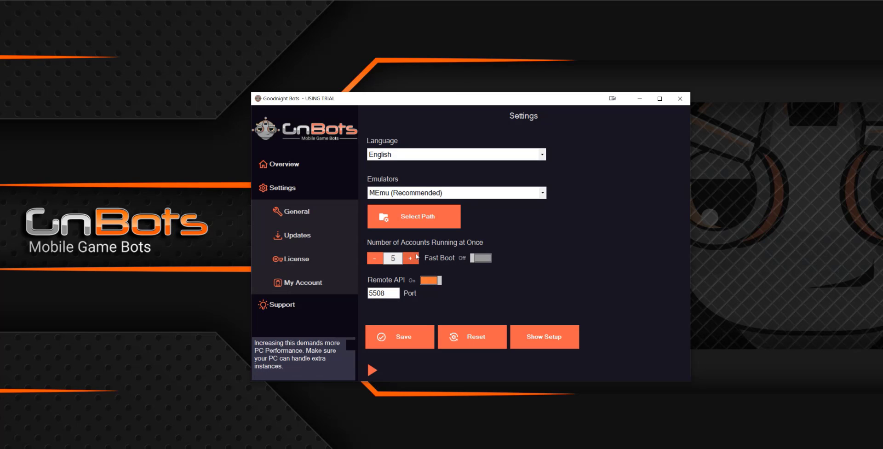
pyautogui.click(410, 258)
pyautogui.click(411, 258)
pyautogui.click(412, 257)
pyautogui.click(413, 256)
pyautogui.click(415, 256)
pyautogui.click(415, 256)
# Set the number of accounts running at once back to 1.
pyautogui.click(381, 260)
pyautogui.click(380, 260)
pyautogui.click(380, 260)
pyautogui.click(380, 261)
pyautogui.click(379, 260)
pyautogui.click(378, 260)
pyautogui.click(378, 260)
pyautogui.click(378, 261)
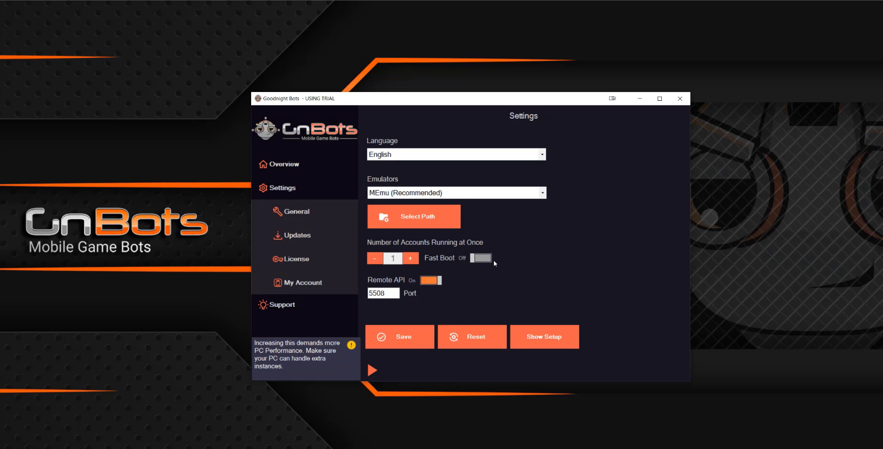
# Check the update settings and the license page with its license key field.
pyautogui.moveTo(493, 260)
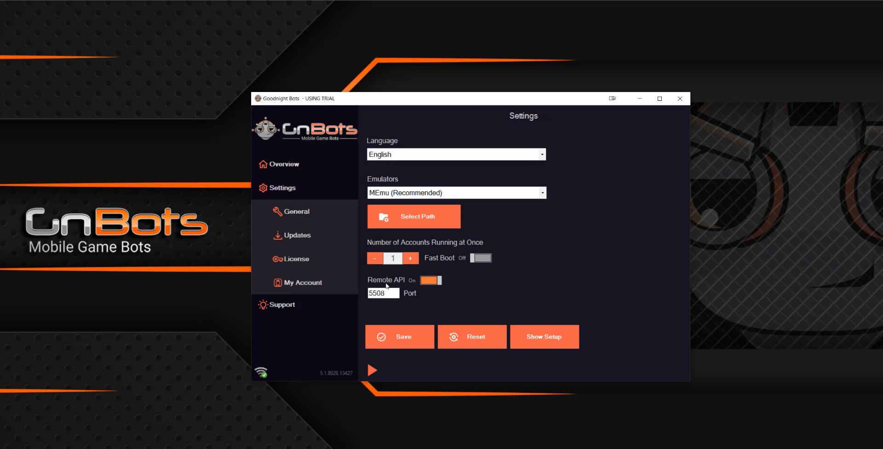
pyautogui.click(306, 237)
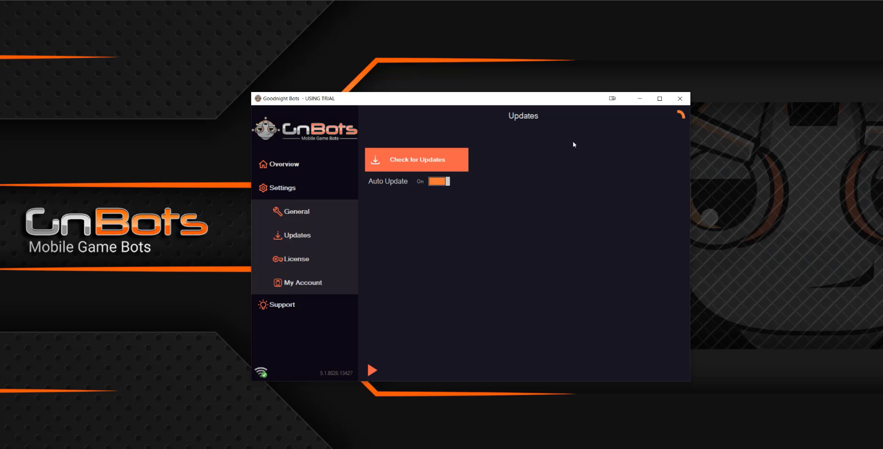
pyautogui.click(299, 260)
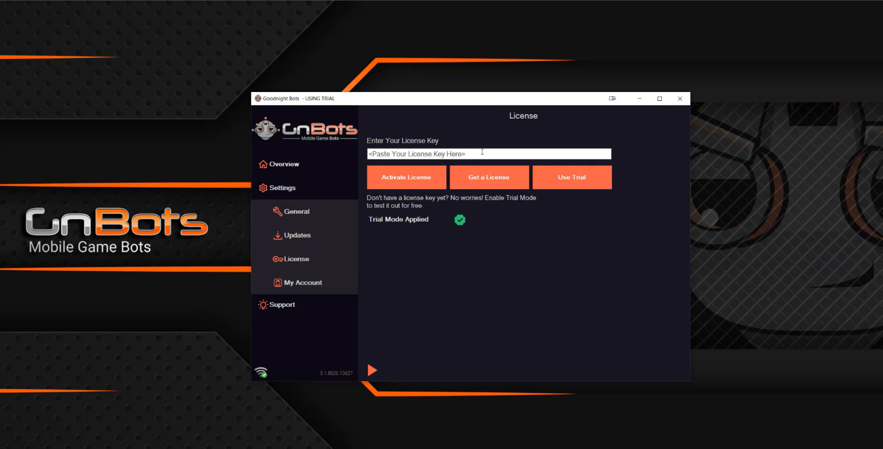
pyautogui.click(482, 152)
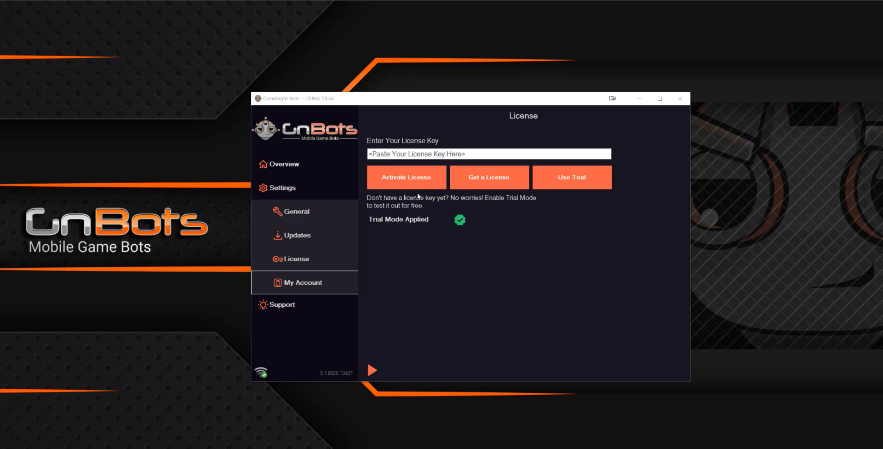
# View the available support options and return to the overview options.
pyautogui.click(331, 303)
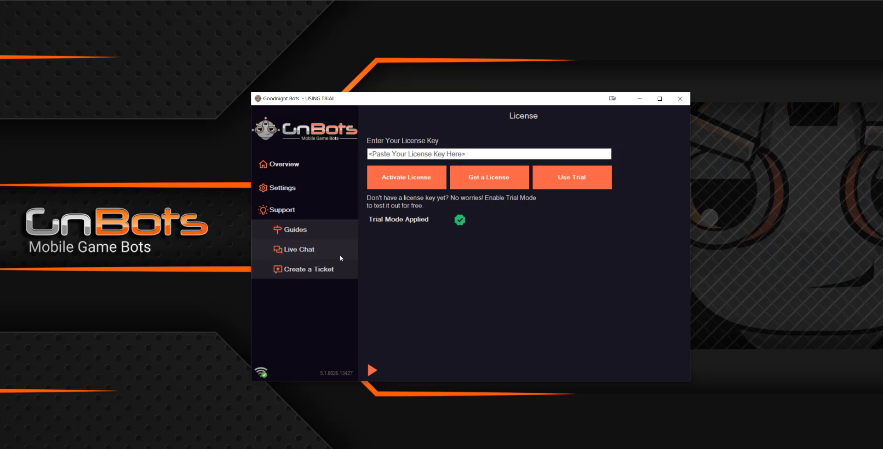
pyautogui.click(291, 171)
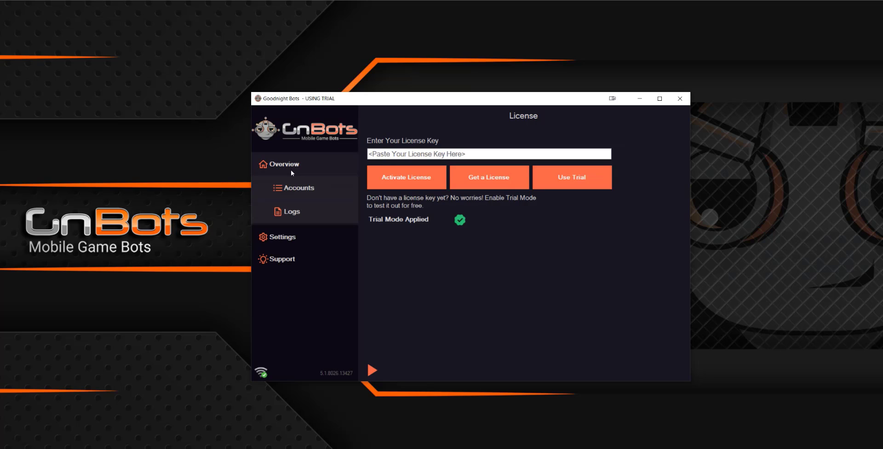